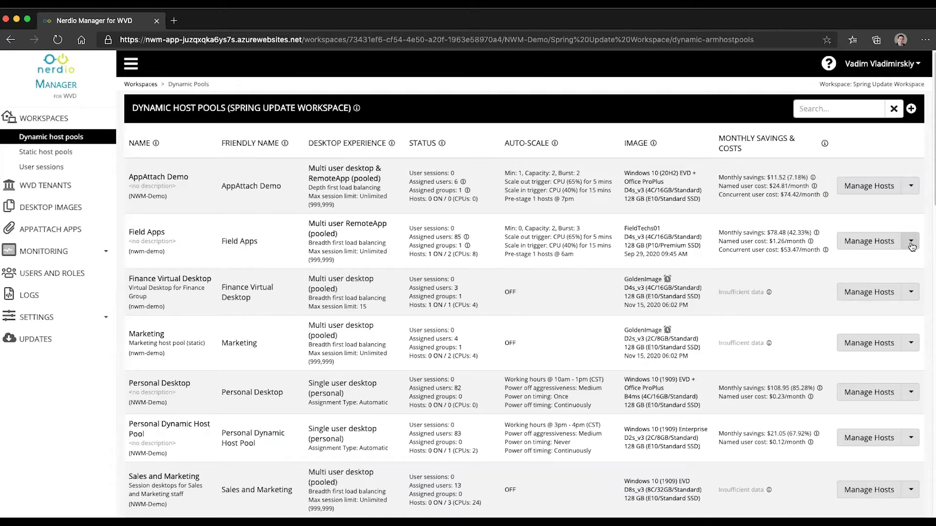
# - Start a restart of all hosts in the Field Apps pool and schedule it to repeat daily at 3 a.m
pyautogui.click(911, 242)
pyautogui.moveTo(862, 306)
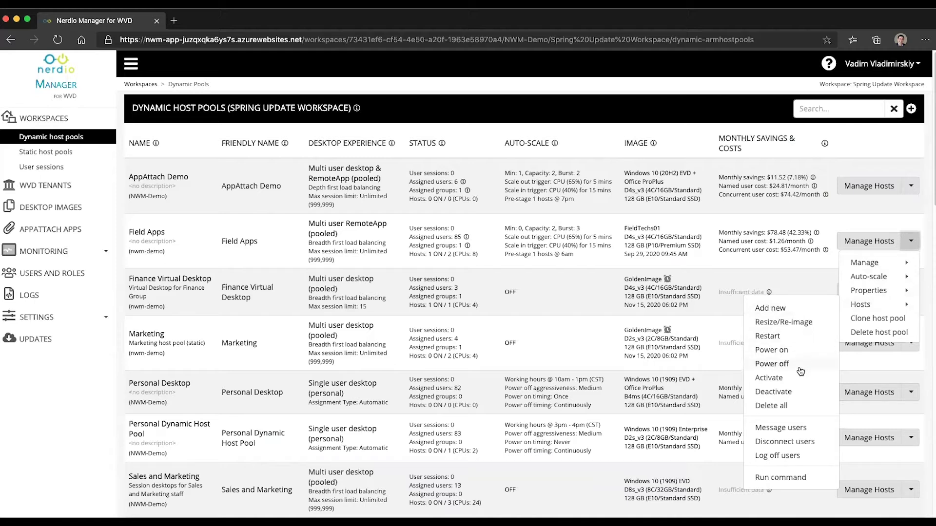
pyautogui.click(774, 337)
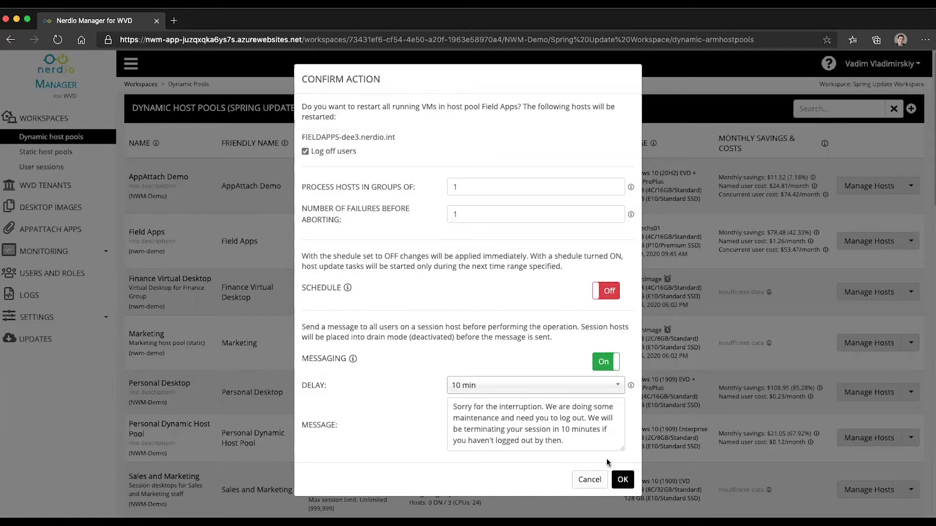
pyautogui.click(594, 293)
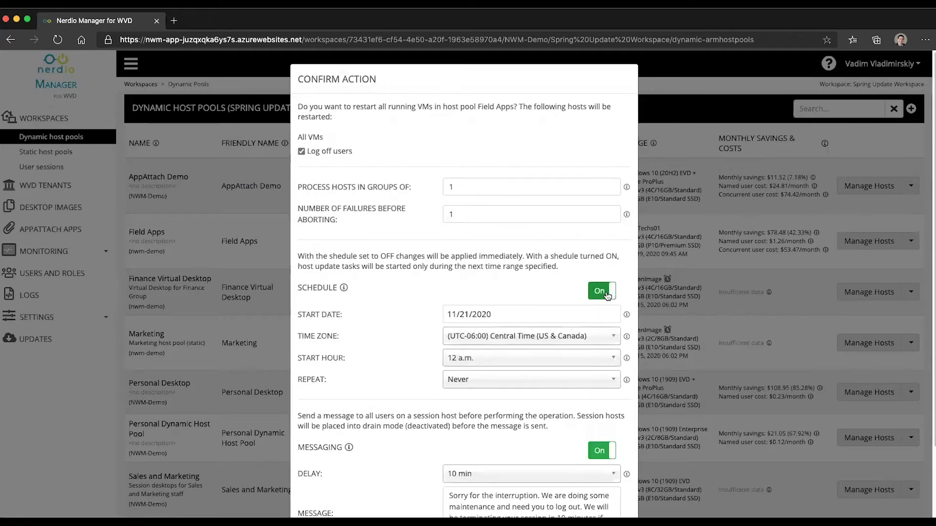
pyautogui.click(479, 380)
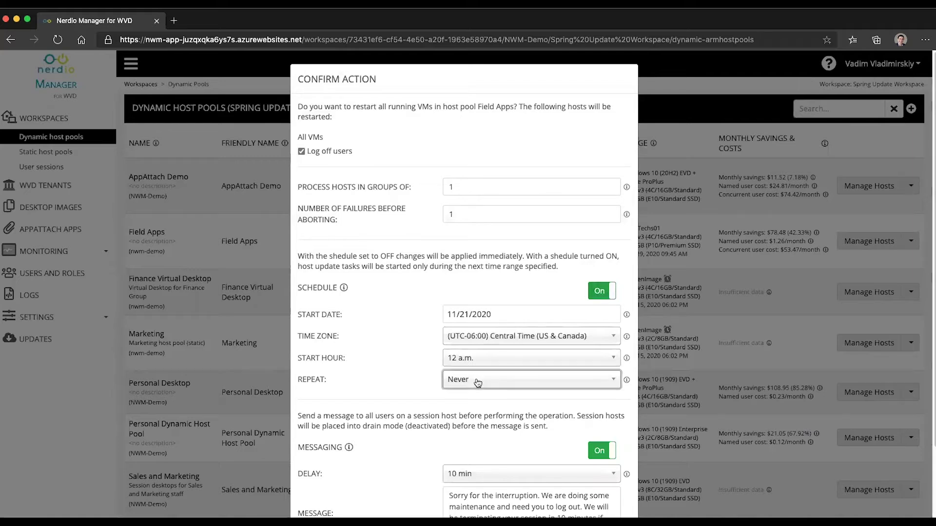
pyautogui.click(475, 409)
pyautogui.click(475, 359)
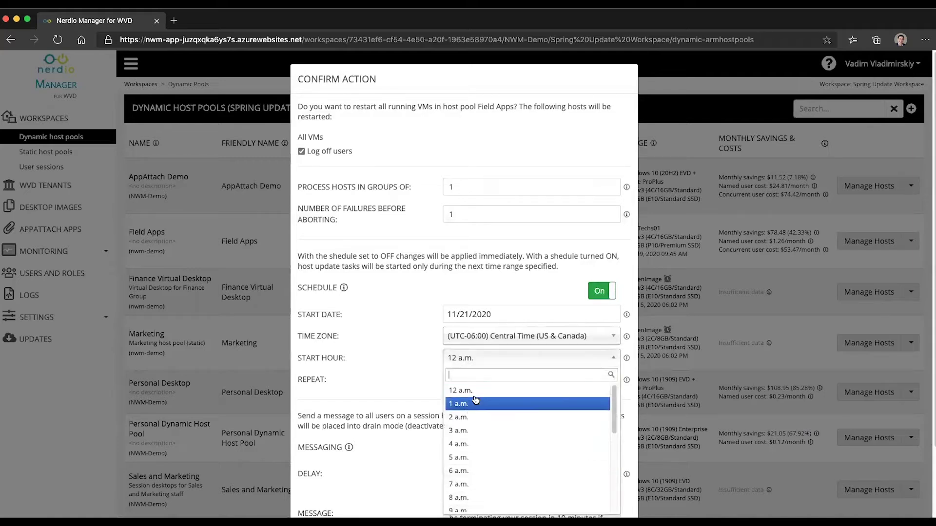
pyautogui.click(472, 429)
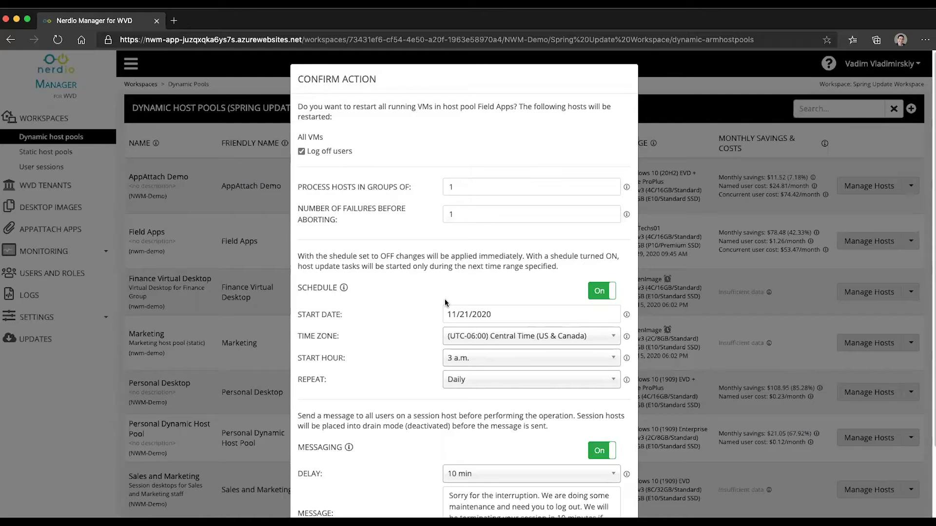
# - Set the restart job to process hosts in groups of 5
pyautogui.click(461, 187)
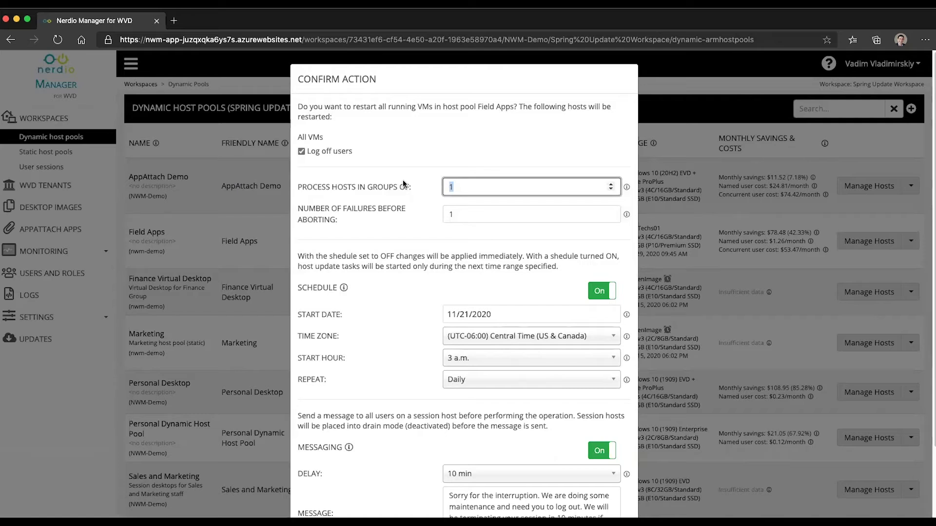
pyautogui.write('20')
pyautogui.press('super+a')
pyautogui.write('5')
# - Keep user messaging on with a 10 min delay and submit the scheduled host restart
pyautogui.scroll(-3, 507, 314)
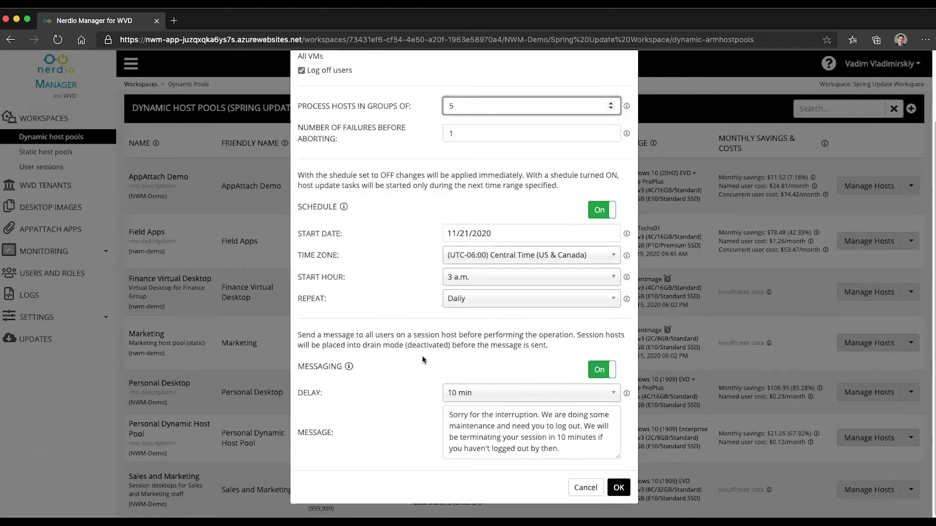
pyautogui.click(611, 373)
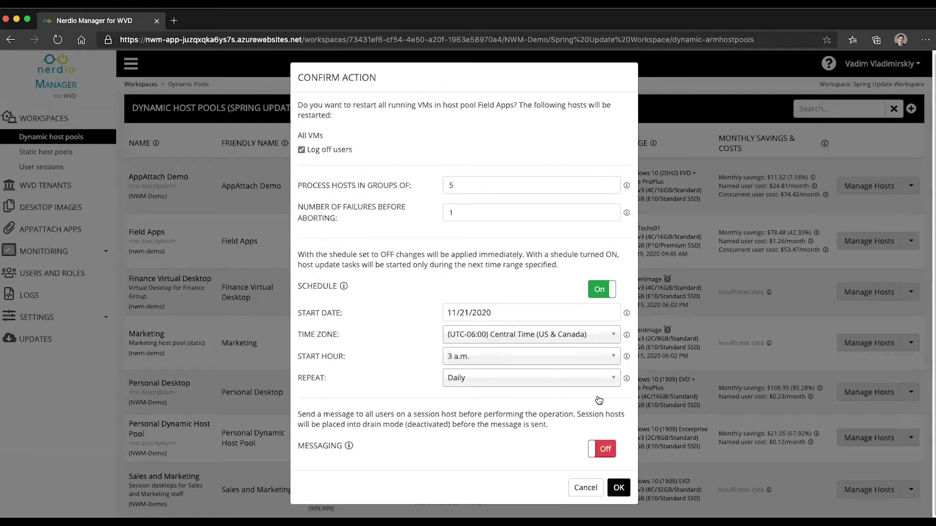
pyautogui.click(612, 449)
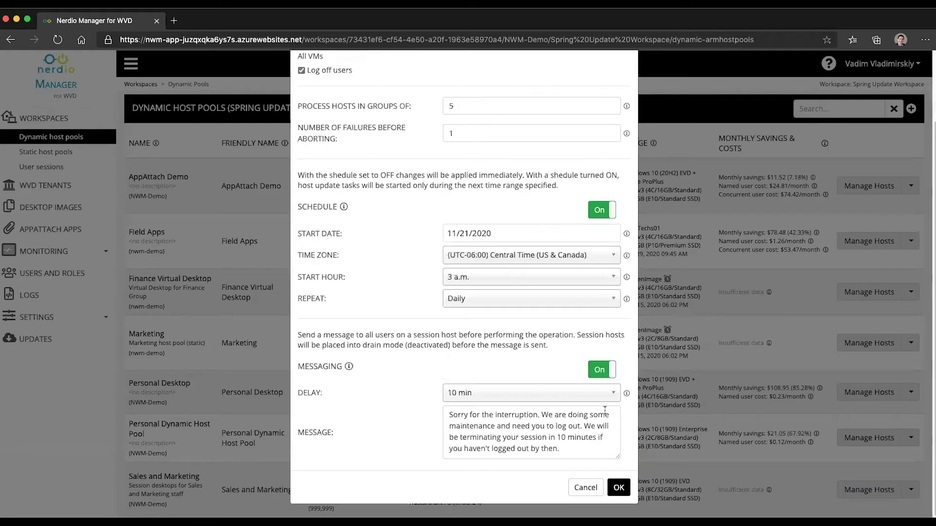
pyautogui.click(508, 397)
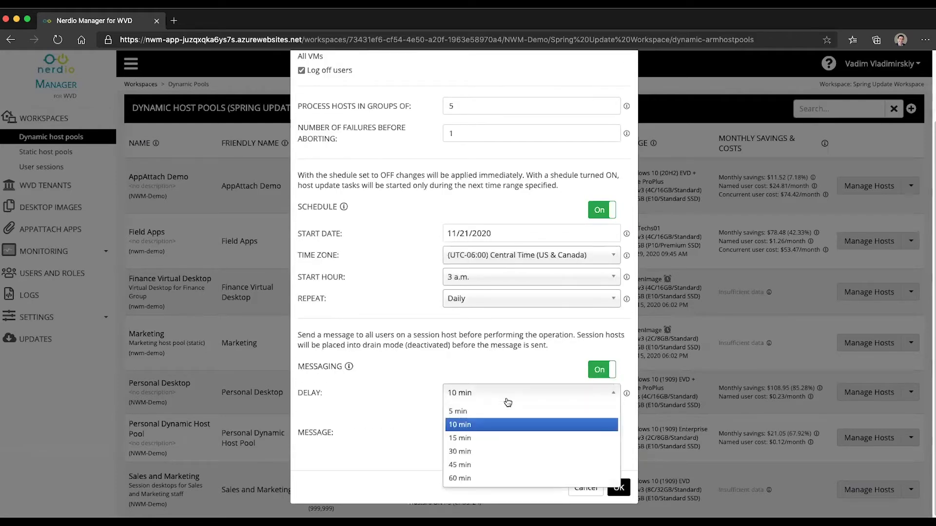
pyautogui.click(477, 426)
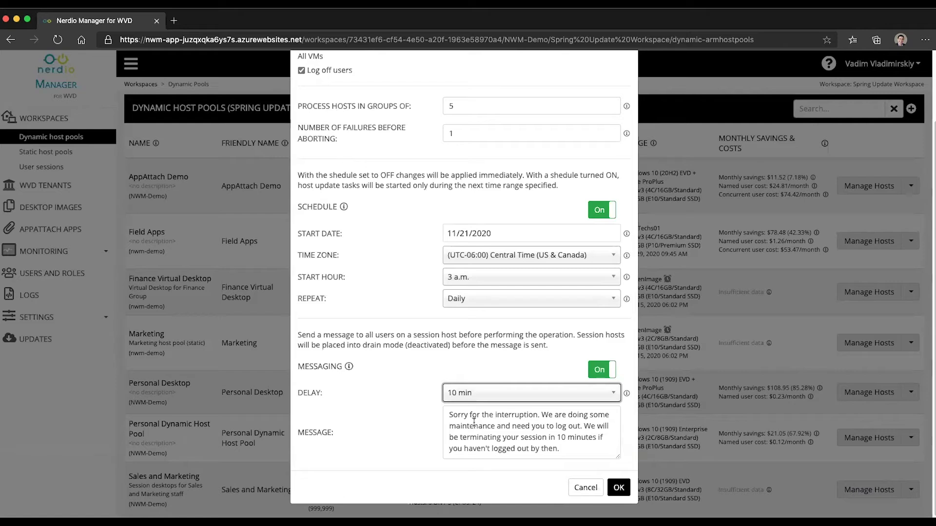
pyautogui.moveTo(569, 455); pyautogui.dragTo(441, 391)
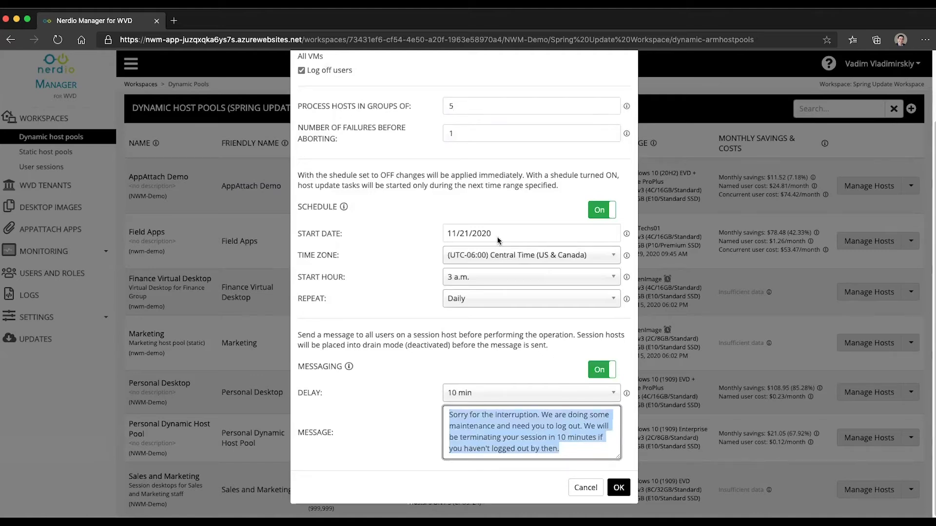
pyautogui.click(620, 490)
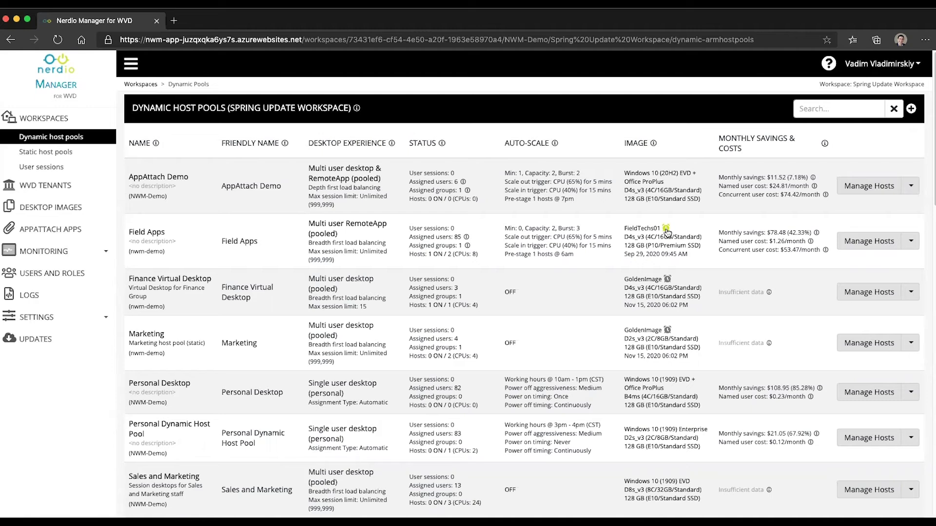
pyautogui.moveTo(666, 231)
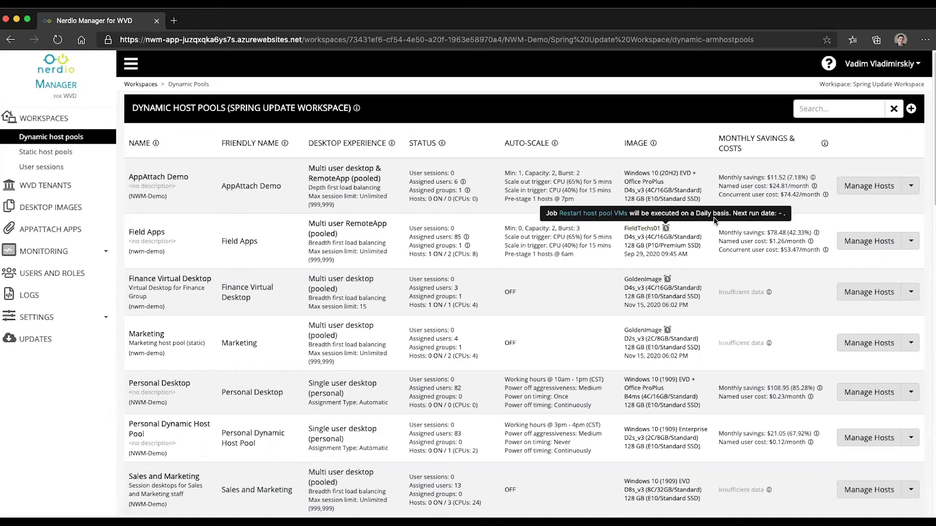
# - Start a Run command job on all Field Apps hosts and turn on its schedule
pyautogui.click(911, 246)
pyautogui.moveTo(902, 274)
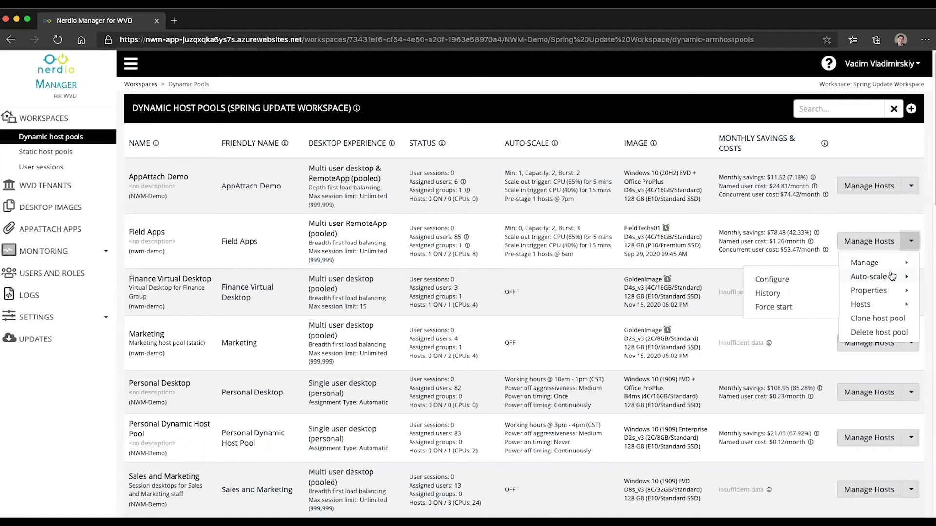
pyautogui.moveTo(872, 306)
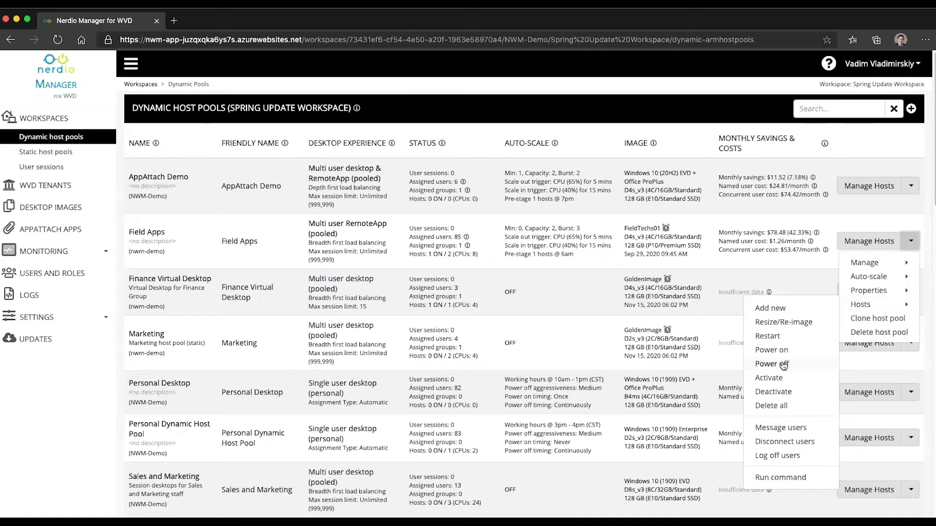
pyautogui.click(793, 476)
pyautogui.scroll(-1, 586, 230)
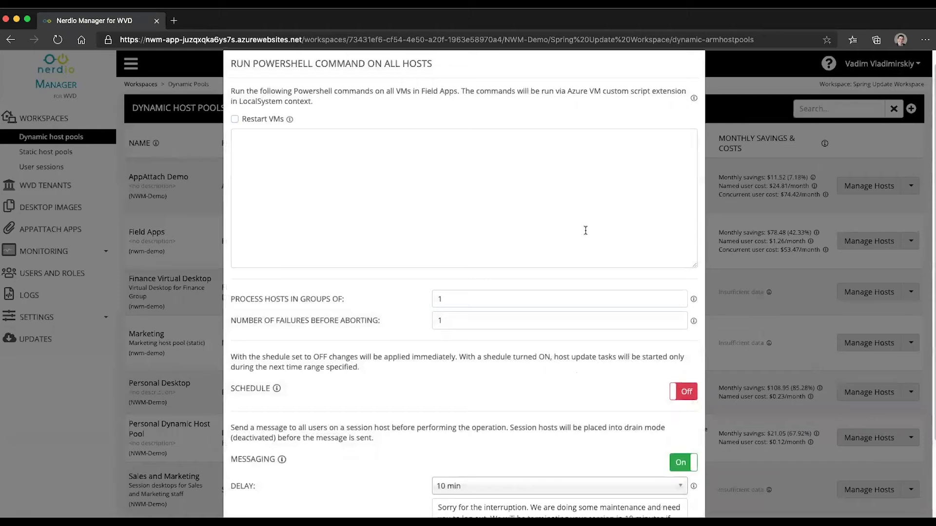
pyautogui.scroll(-3, 522, 227)
pyautogui.click(683, 352)
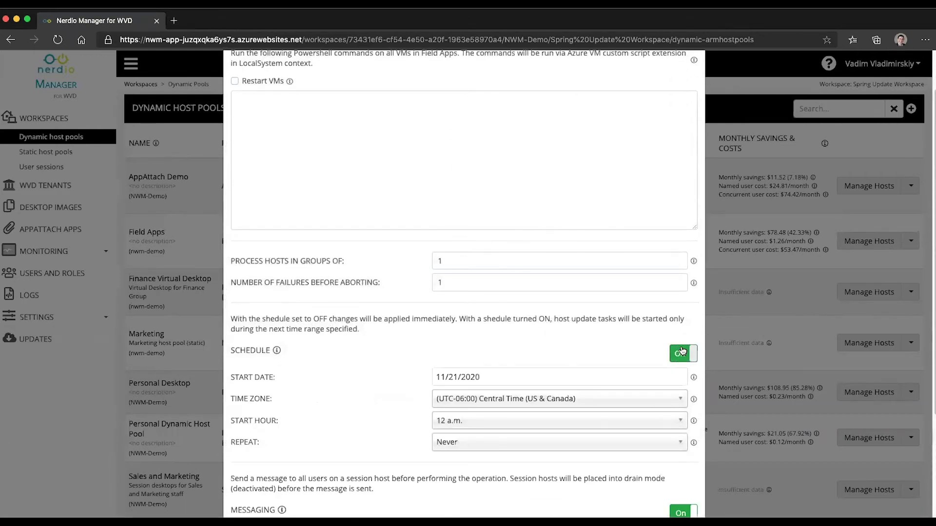
# - Set the command job to repeat weekly on Sunday with a 2 a.m. start hour
pyautogui.scroll(-3, 682, 352)
pyautogui.click(454, 397)
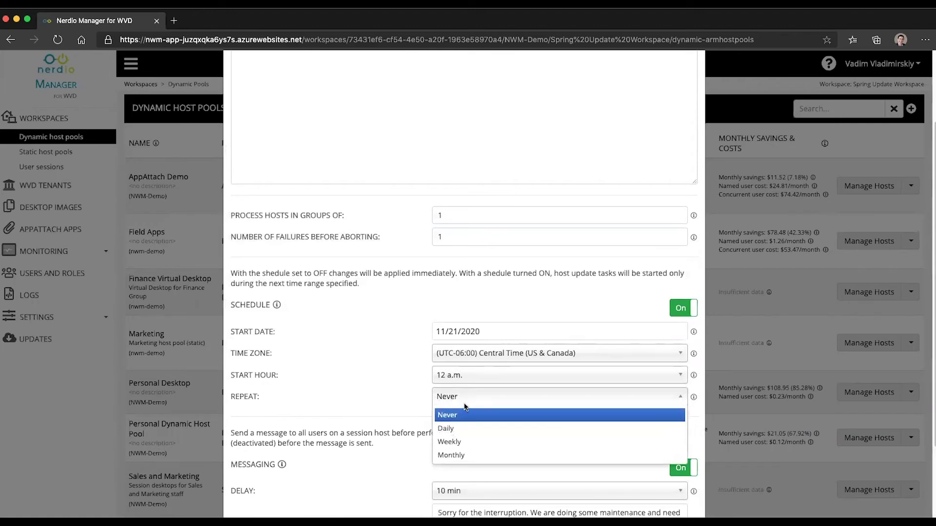
pyautogui.click(472, 442)
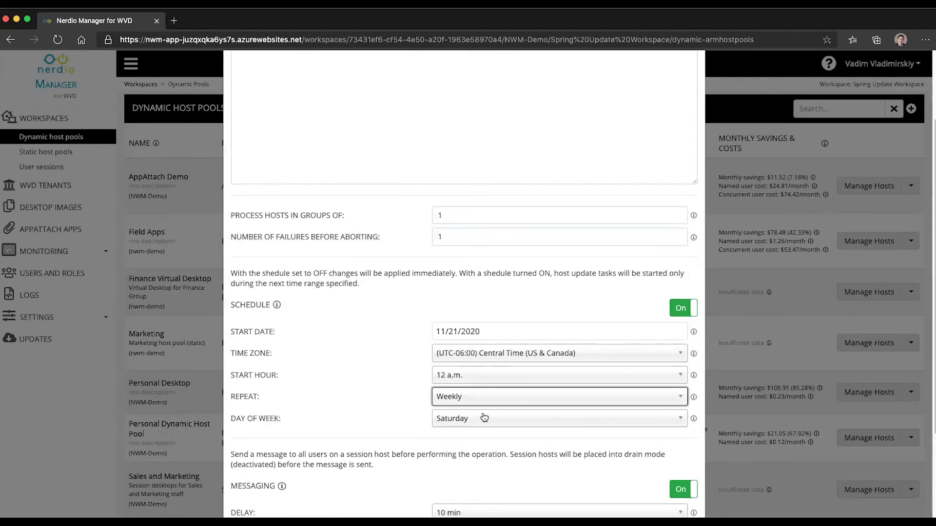
pyautogui.click(481, 419)
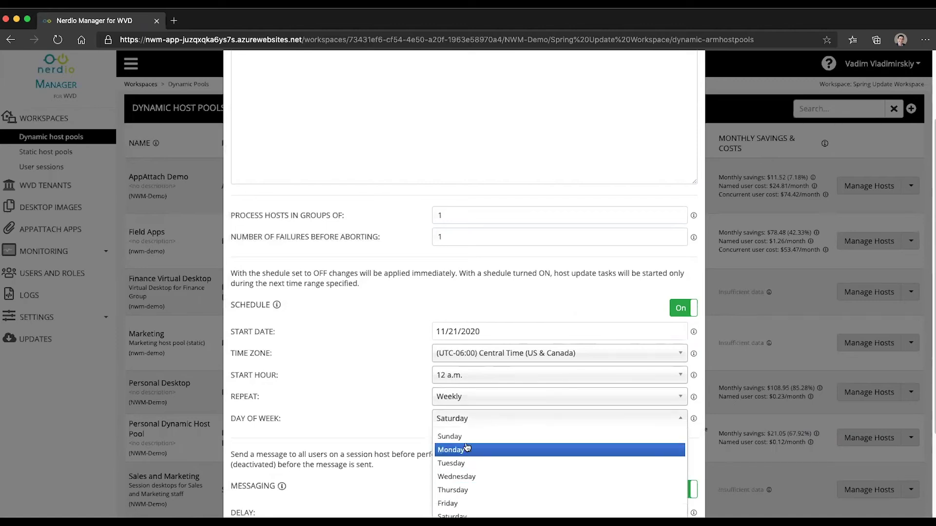
pyautogui.click(466, 435)
pyautogui.click(461, 373)
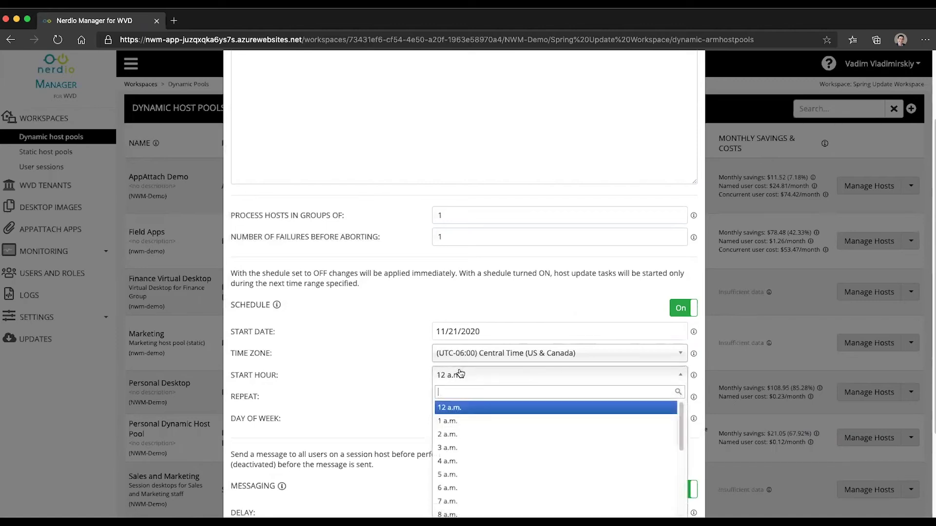
pyautogui.click(463, 431)
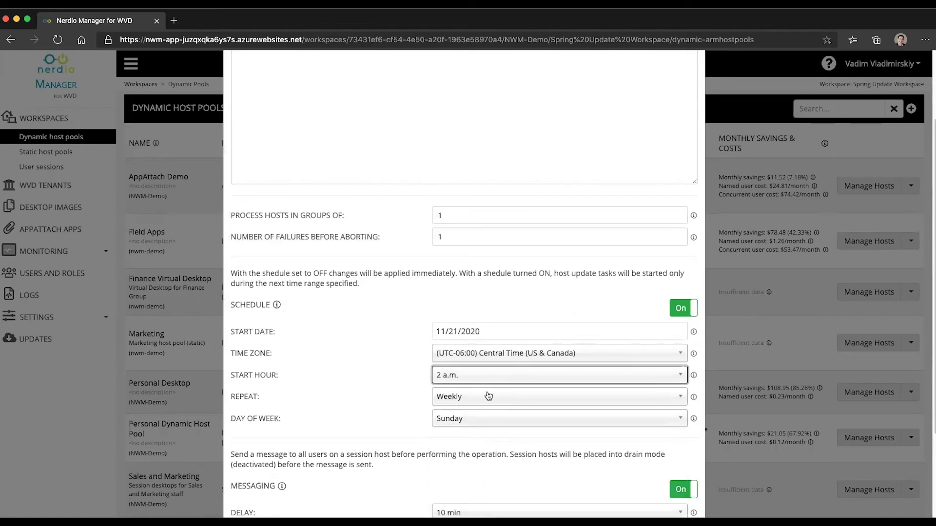
# - Toggle the Restart VMs option and turn off user messaging for the PowerShell command job
pyautogui.scroll(3, 488, 396)
pyautogui.click(308, 207)
pyautogui.click(238, 136)
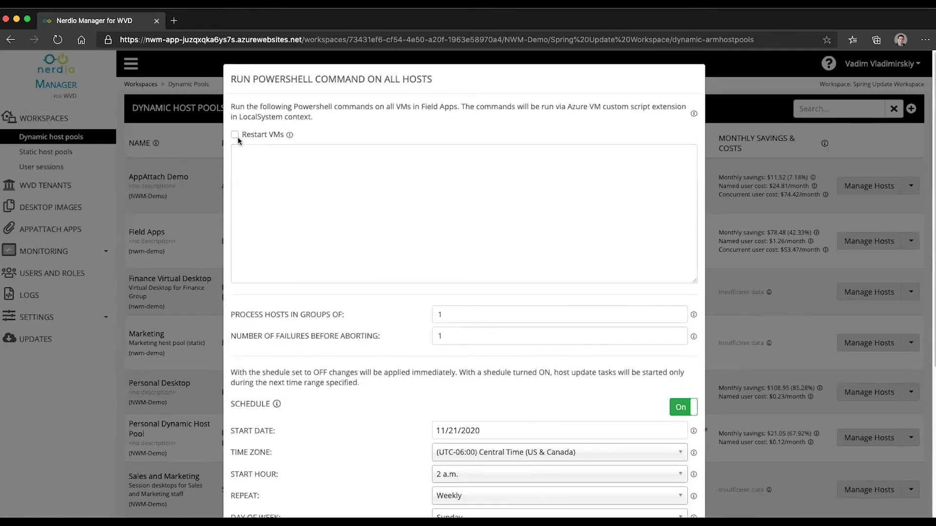
pyautogui.click(235, 136)
pyautogui.click(359, 207)
pyautogui.scroll(-5, 532, 344)
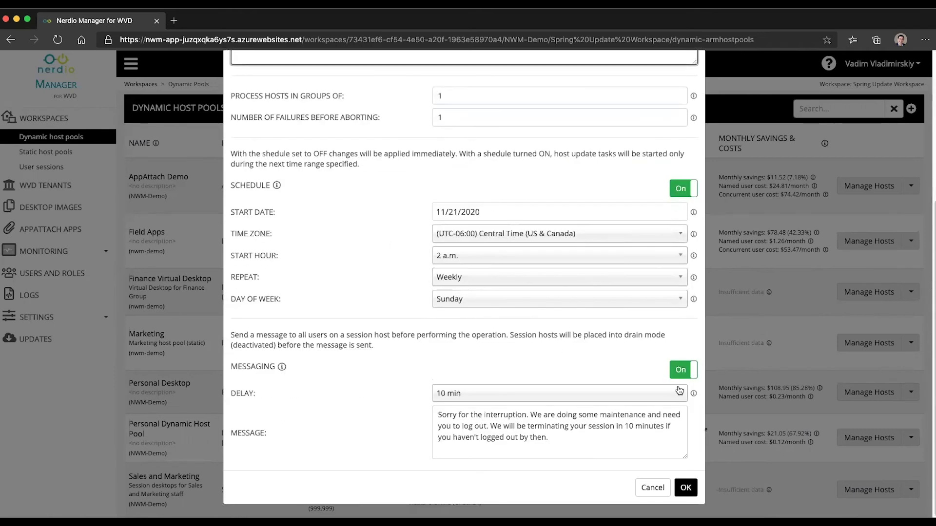
pyautogui.click(687, 370)
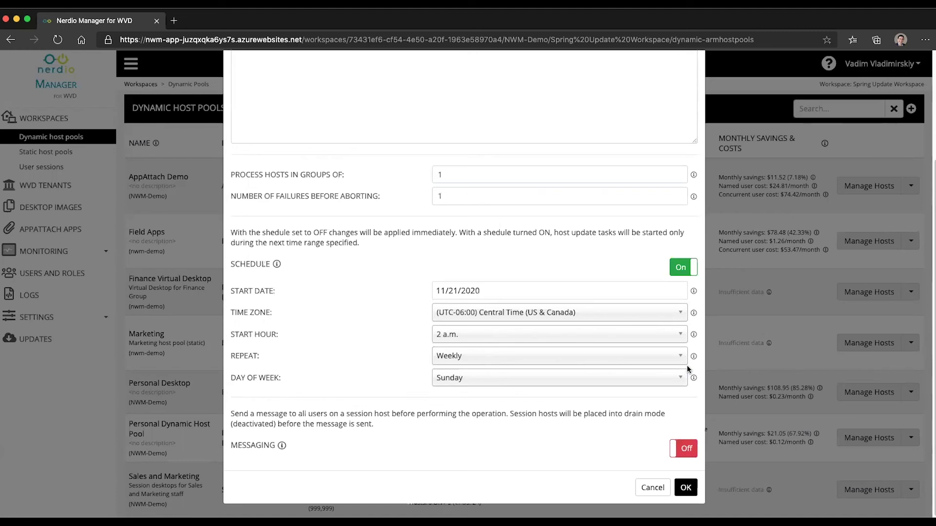
# - Toggle Restart VMs once more and submit the weekly PowerShell command job
pyautogui.scroll(5, 470, 310)
pyautogui.click(235, 135)
pyautogui.scroll(-3, 614, 394)
pyautogui.click(682, 488)
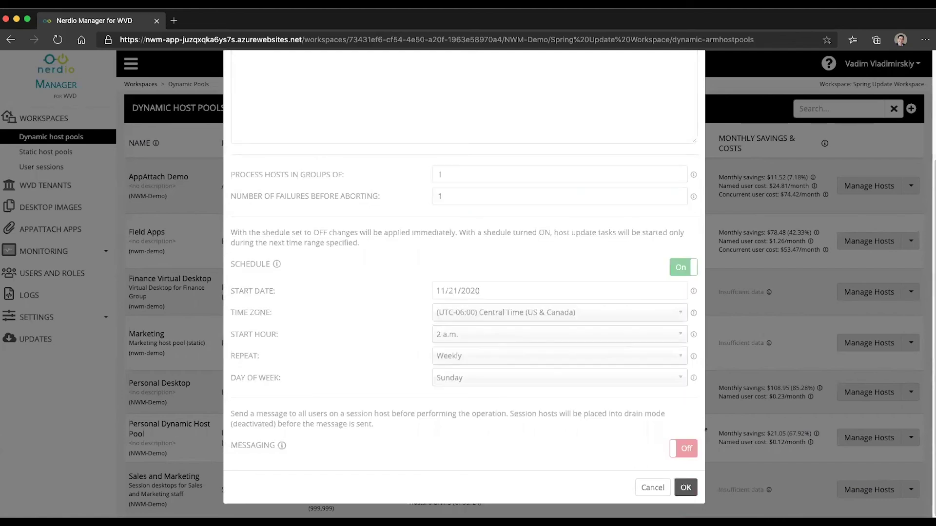